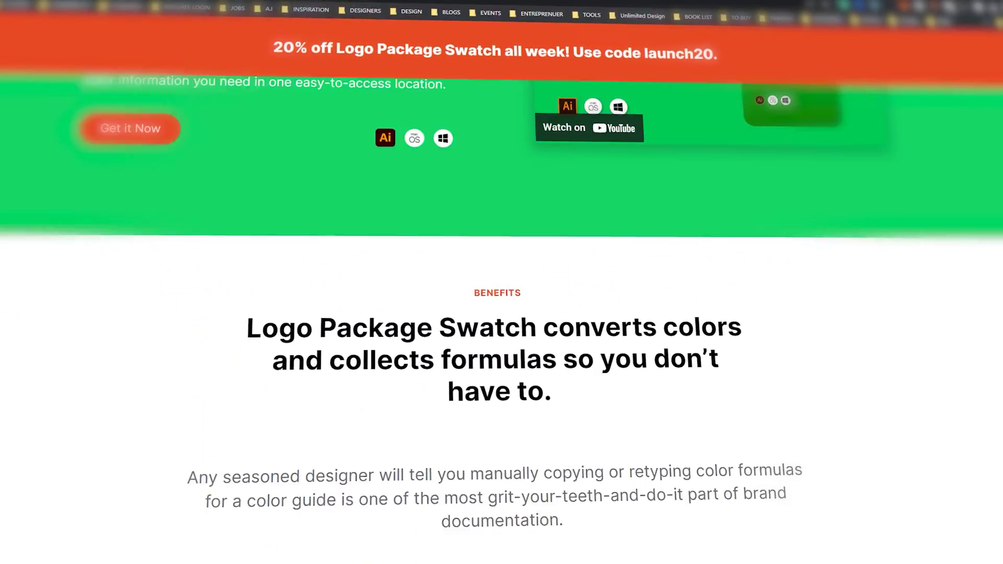
Read through the benefits section of the Logo Package Swatch product page.
scroll(501, 313, "down", 8)
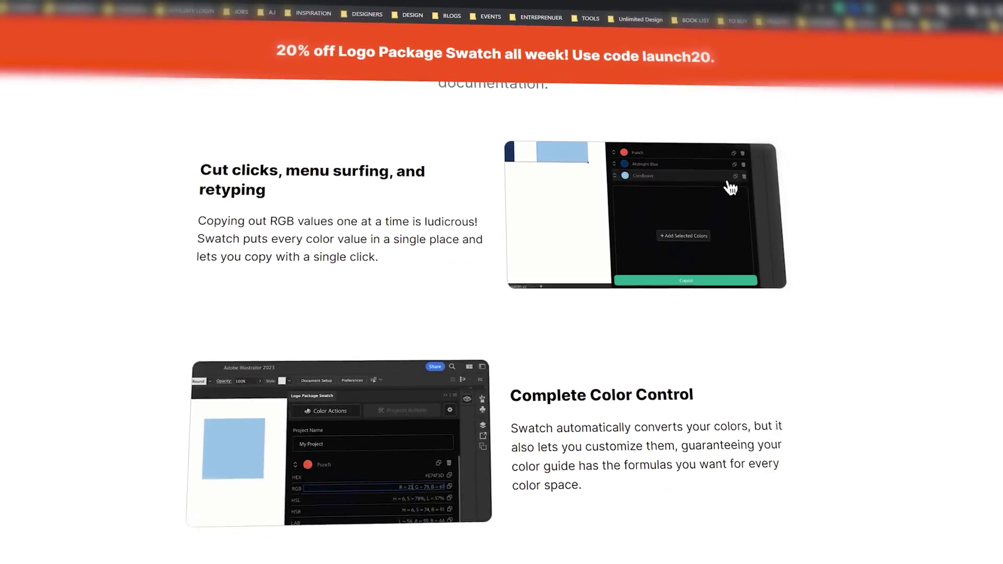
scroll(502, 314, "down", 12)
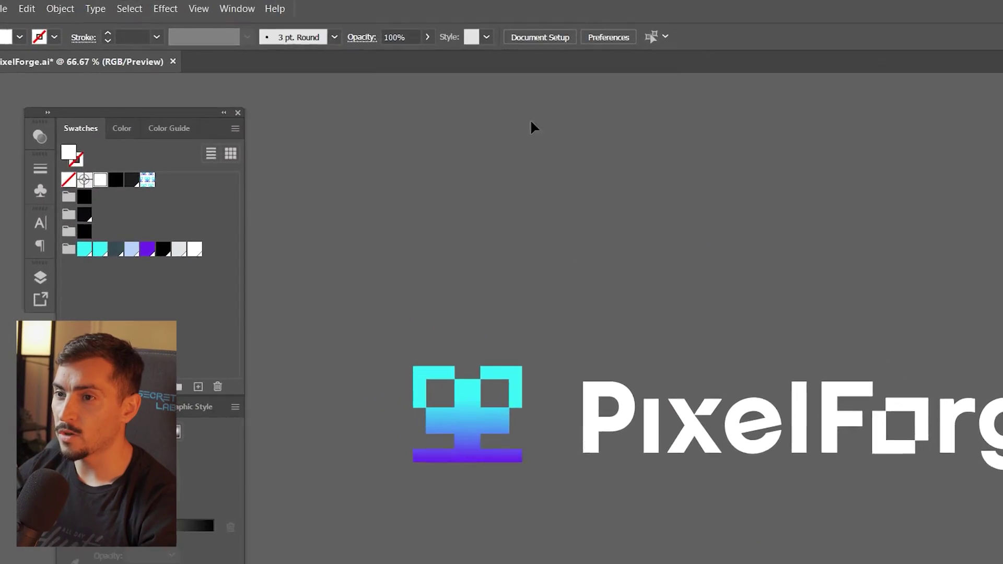
Switch to Illustrator and find Logo Package Swatch among the installed extensions.
left_click(238, 8)
mouse_move(263, 91)
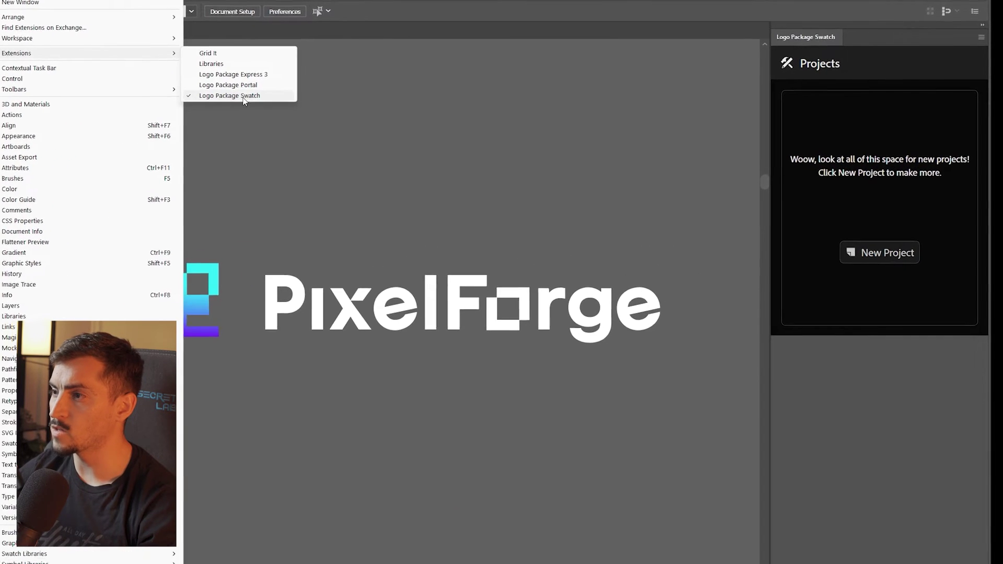
left_click(543, 197)
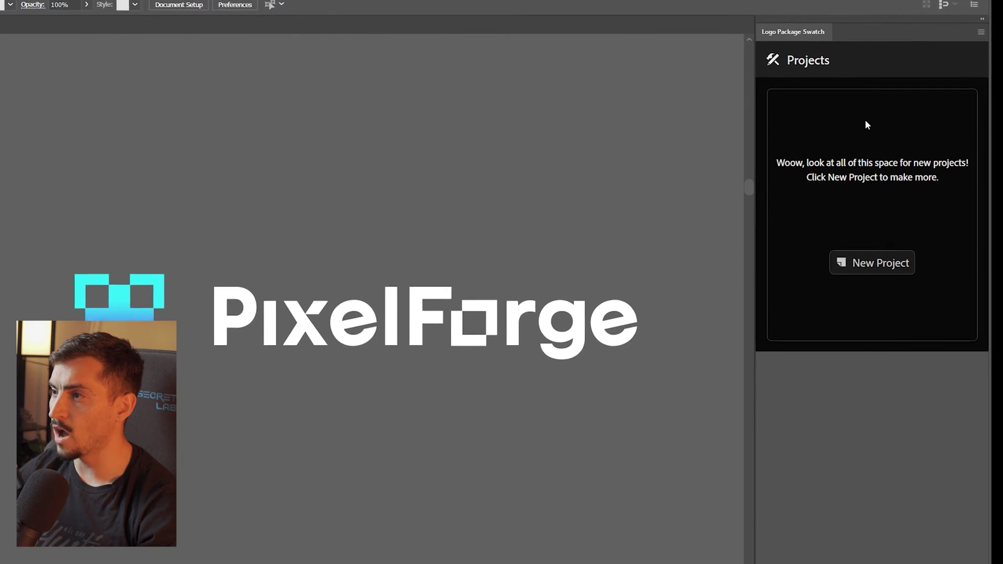
left_click_drag(799, 30, 865, 21)
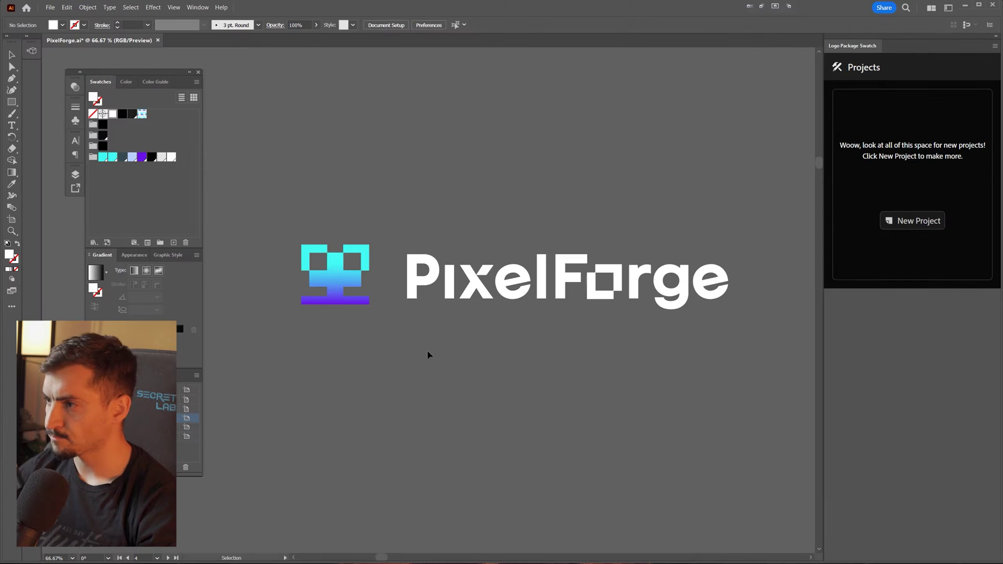
Create a new Logo Package Swatch project named Pixel Forge.
left_click_drag(195, 464, 494, 126)
left_click(508, 110)
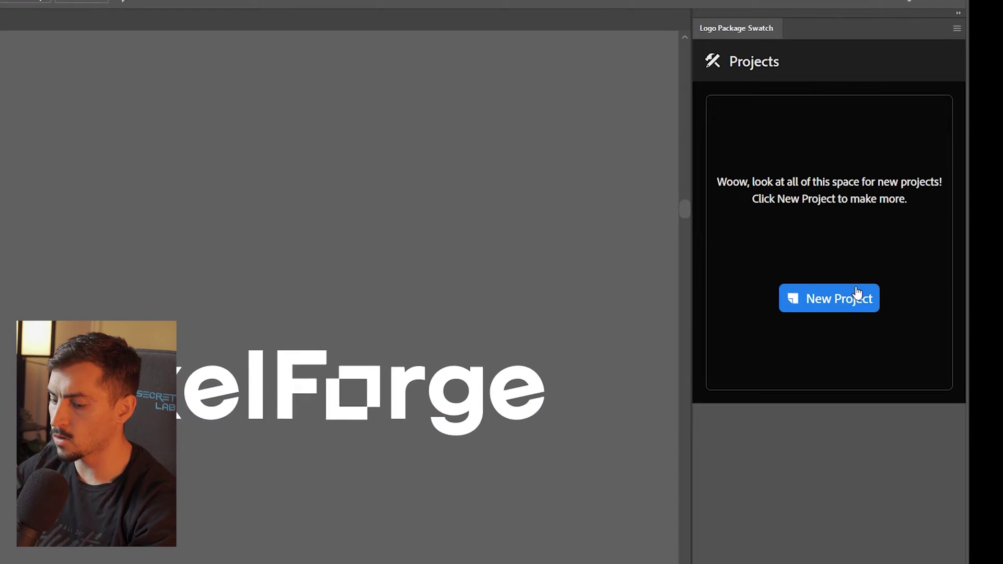
left_click(909, 223)
type("Pixel Forge")
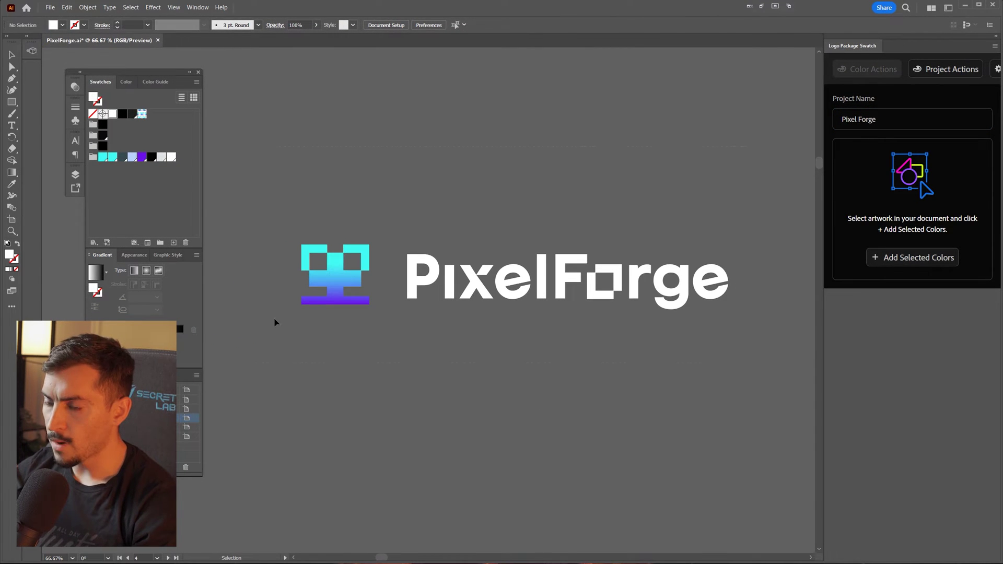
Select the whole PixelForge logo on the canvas and add its colors to the project.
left_click_drag(274, 322, 339, 188)
scroll(479, 272, "up", 2)
scroll(479, 271, "down", 2)
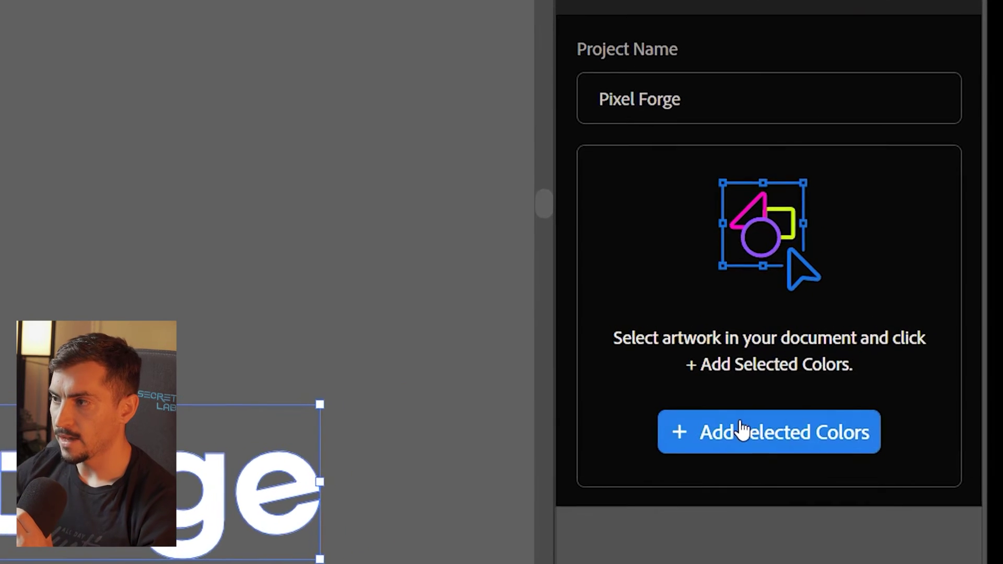
left_click(742, 429)
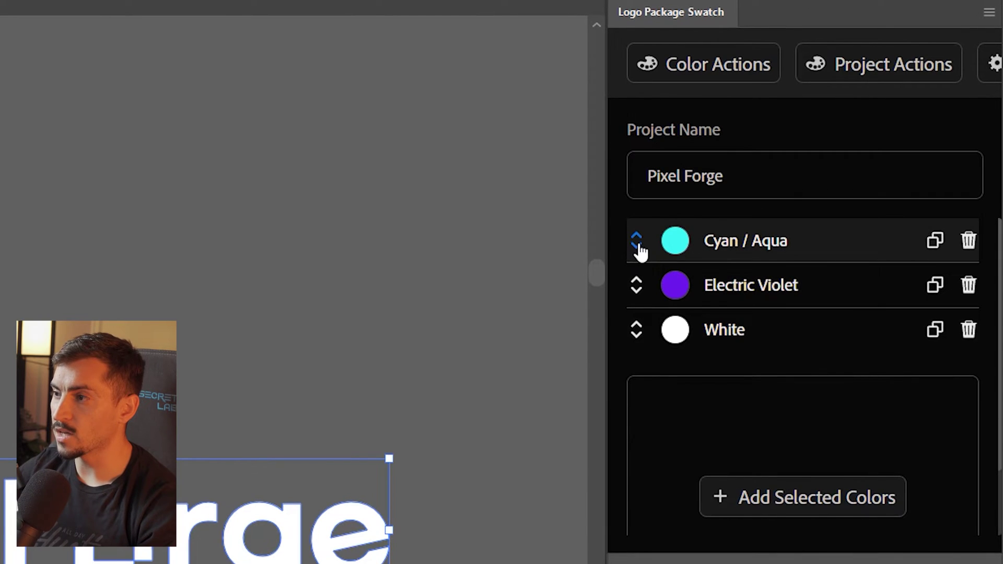
Expand the Cyan / Aqua color and examine its formulas for each color space.
left_click(721, 235)
scroll(803, 377, "down", 2)
scroll(803, 376, "up", 2)
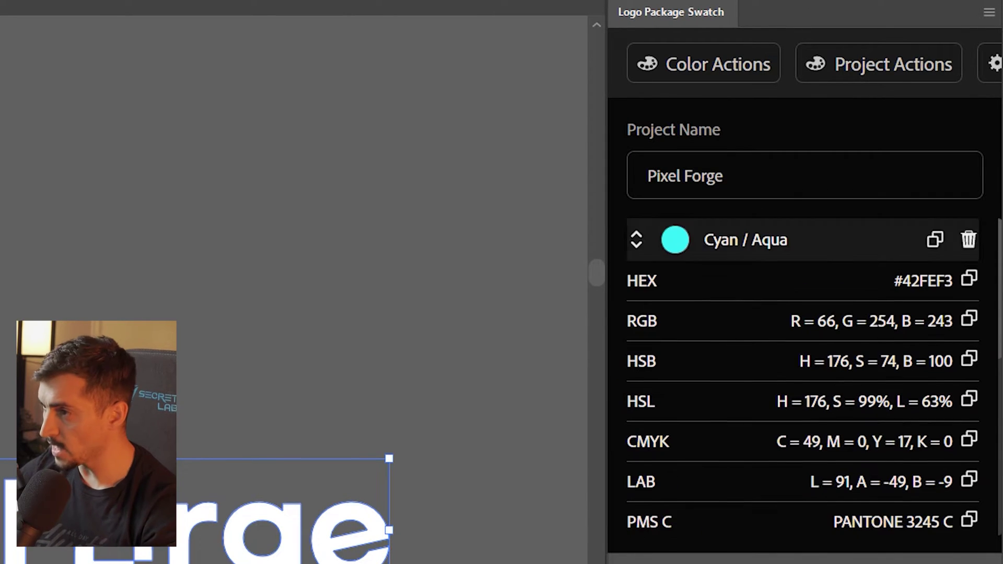
scroll(724, 311, "down", 2)
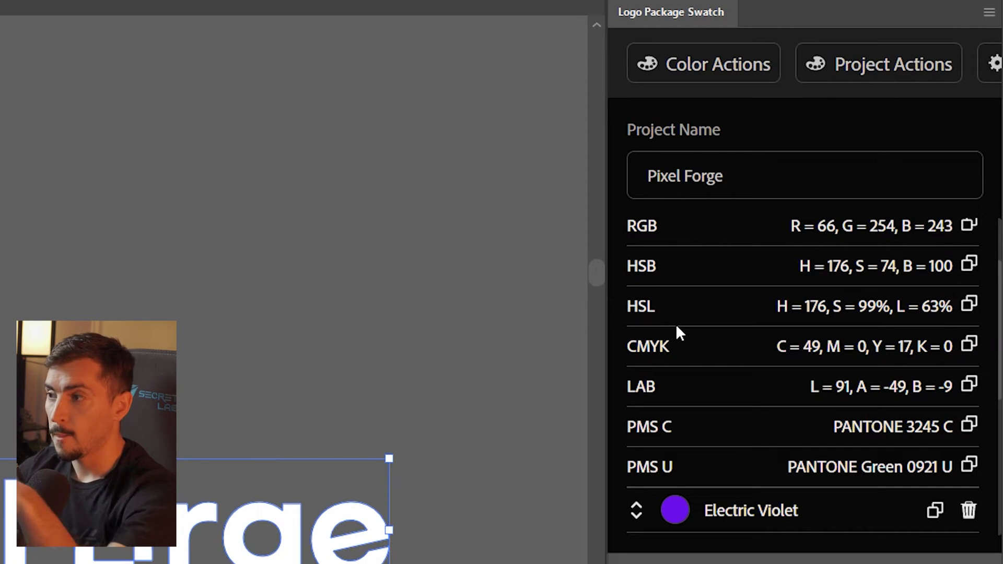
scroll(706, 329, "up", 2)
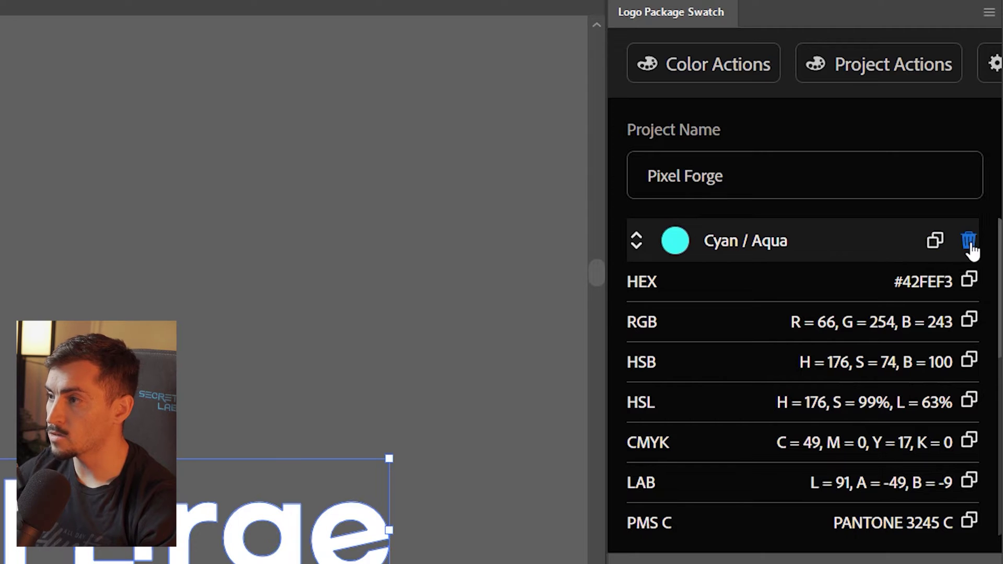
Copy all the Cyan / Aqua formulas and paste them into a new text area below the PixelForge logo.
left_click(836, 241)
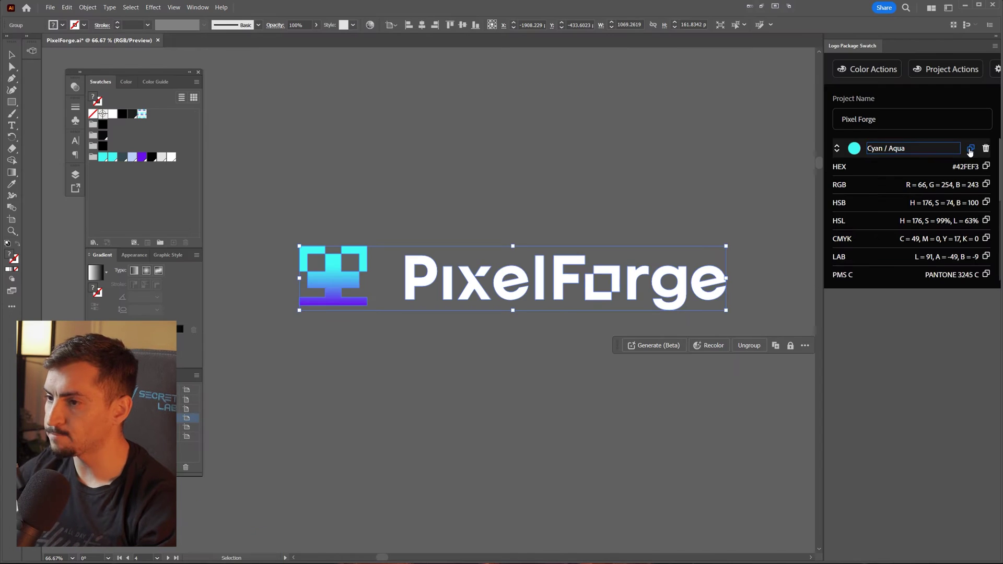
left_click(934, 242)
left_click(148, 305)
left_click_drag(192, 335, 186, 0)
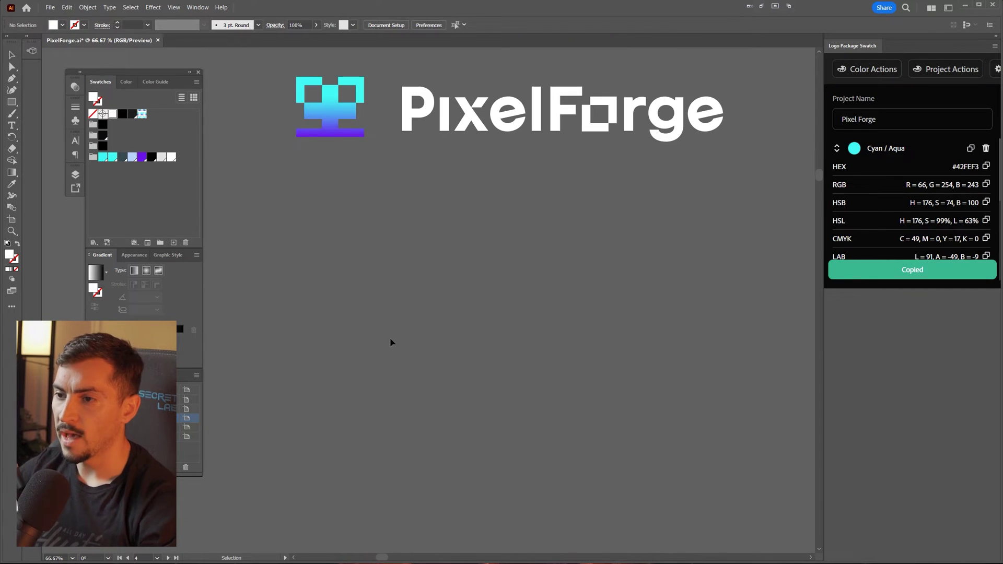
key("t")
left_click_drag(299, 212, 586, 466)
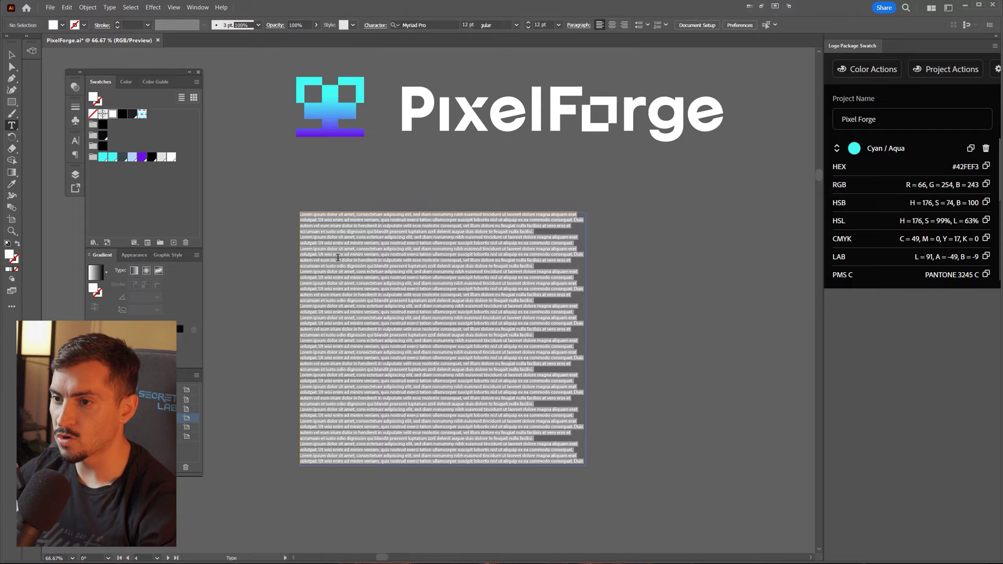
key("ctrl+v")
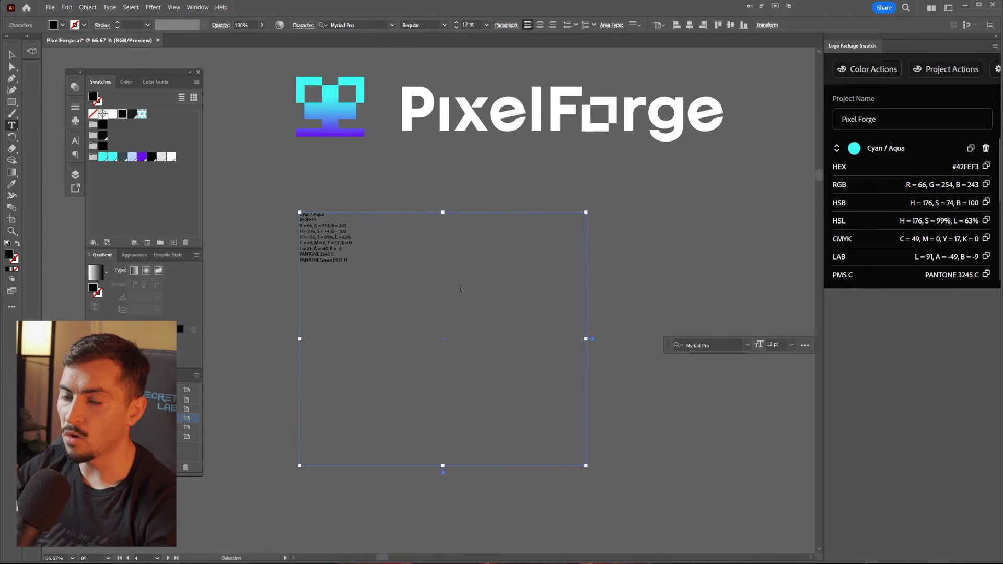
Enlarge all the pasted Cyan / Aqua formula text to 36 pt.
key("ctrl+a")
key("ctrl+shift+period")
key("ctrl+shift+period")
key("ctrl+shift+period")
key("ctrl+shift+period")
key("ctrl+shift+period")
key("ctrl+shift+period")
key("ctrl+shift+period")
key("ctrl+shift+period")
key("ctrl+shift+period")
key("ctrl+shift+period")
key("ctrl+shift+period")
key("ctrl+shift+period")
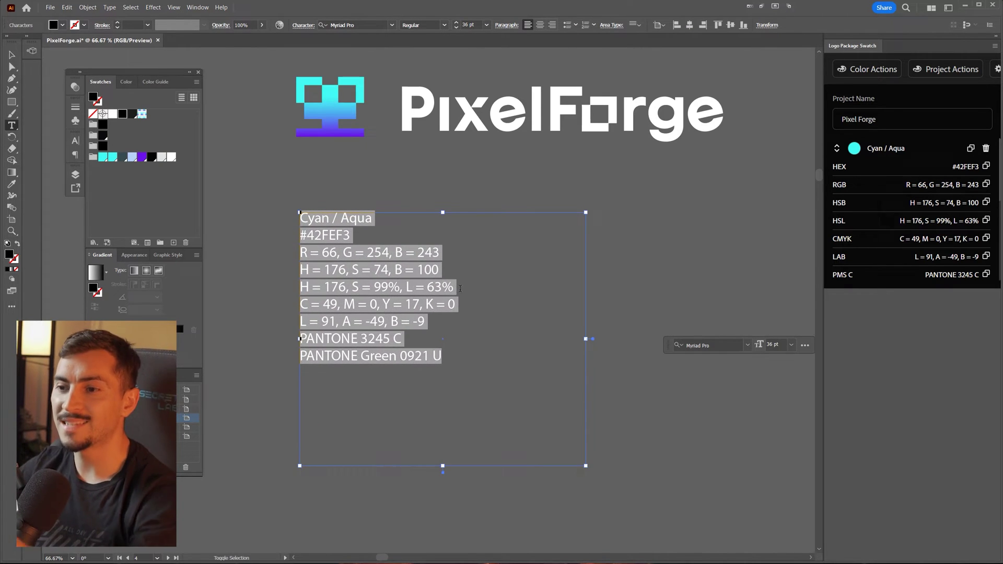
key("Escape")
Set the formula text's font to Audela Variable_FF Black.
scroll(302, 232, "up", 1)
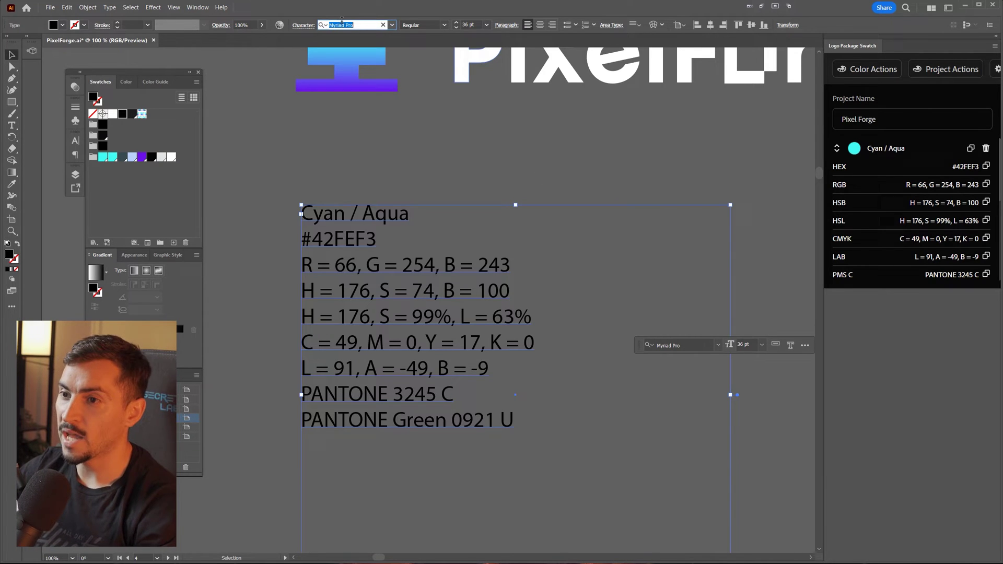
type("fo")
key("BackSpace")
type("f")
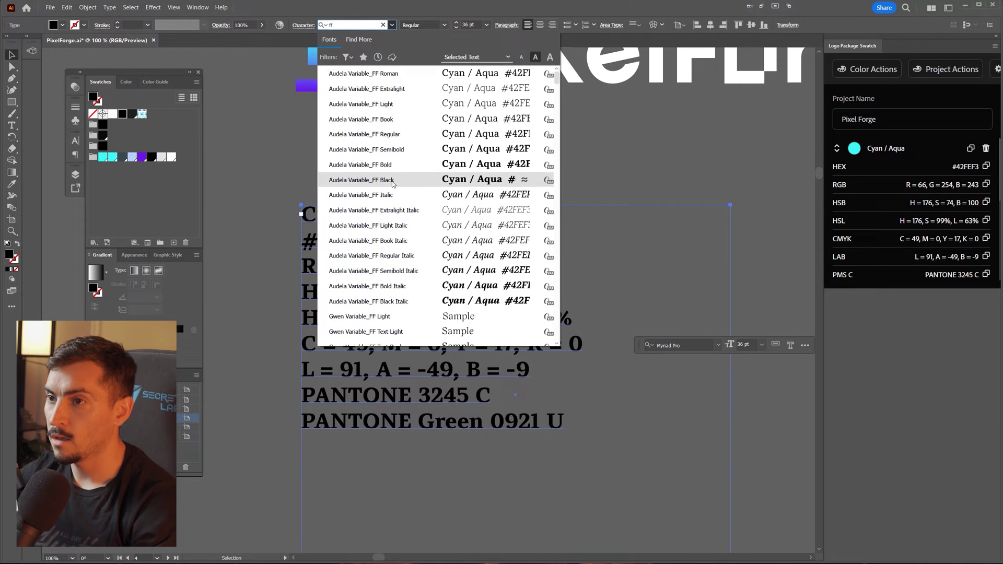
left_click(392, 180)
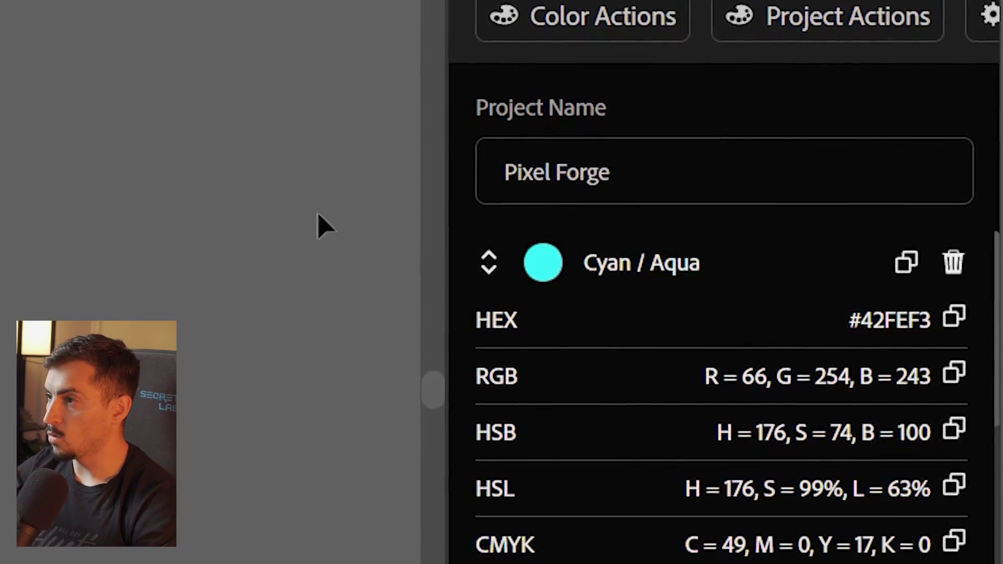
Rename the Cyan / Aqua color in the project to Neon Turquoise.
left_click(698, 247)
left_click_drag(699, 251, 587, 290)
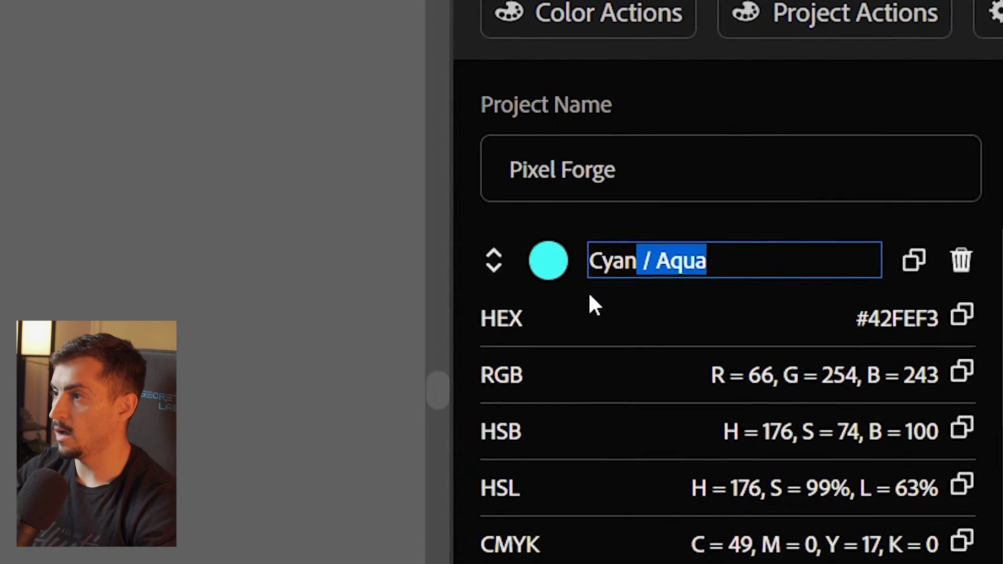
type("Bright N")
key("ctrl+a")
type("nEON")
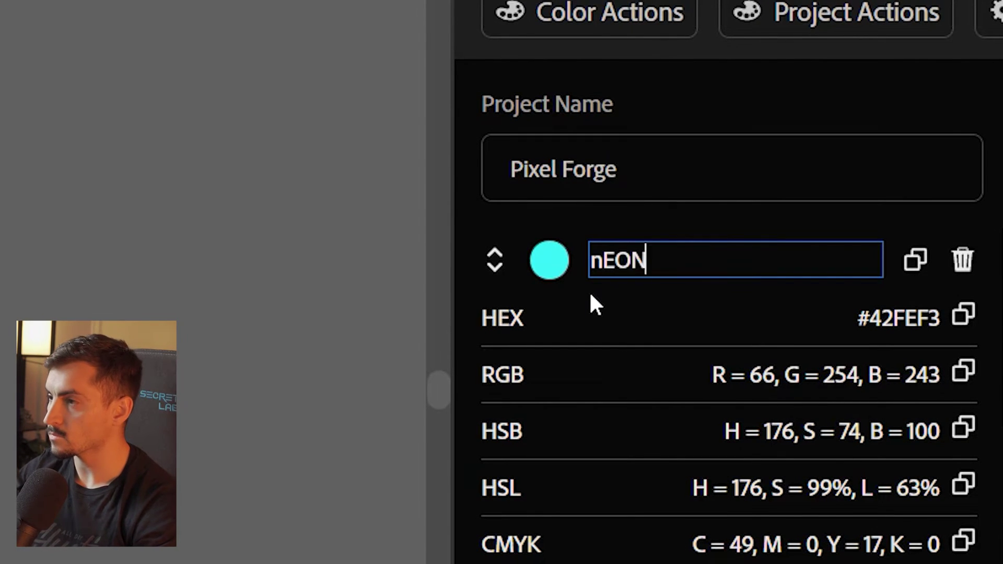
key("BackSpace")
key("BackSpace")
key("BackSpace")
key("BackSpace")
type("Neon TRu")
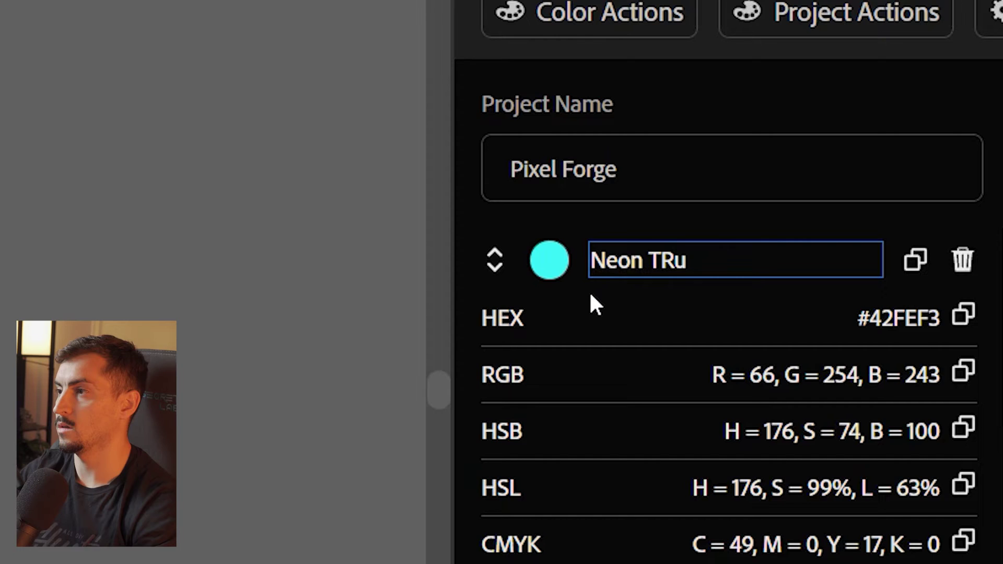
key("BackSpace")
key("BackSpace")
type("urquoise")
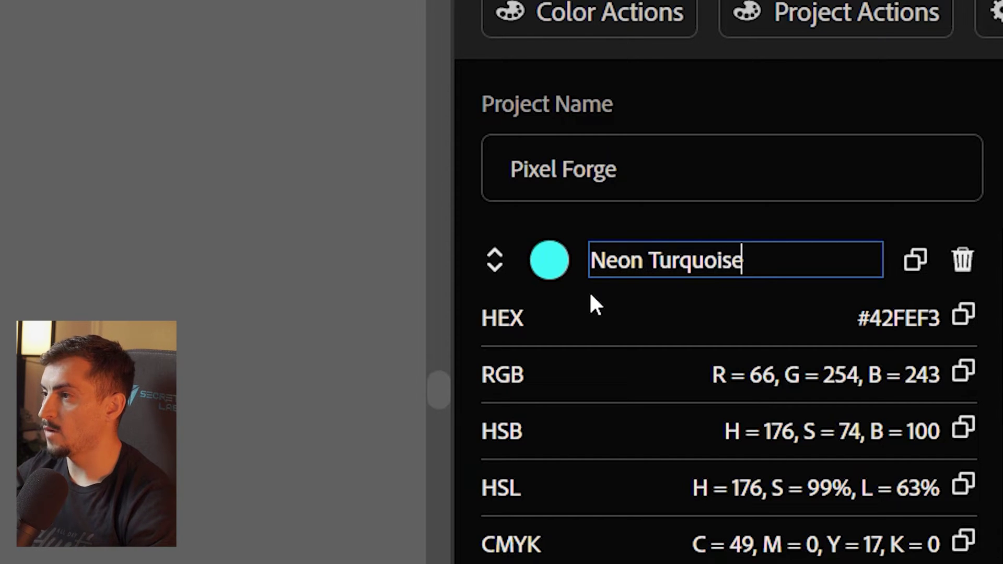
Copy all the project's color formulas and paste them into a new large text area on an empty part of the canvas.
scroll(965, 340, "down", 5)
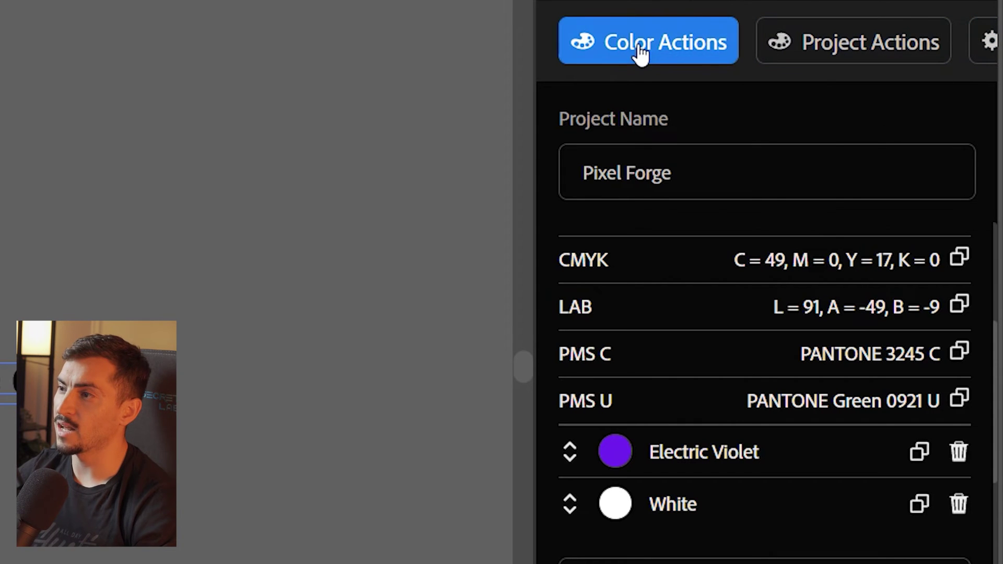
left_click(640, 53)
left_click(676, 167)
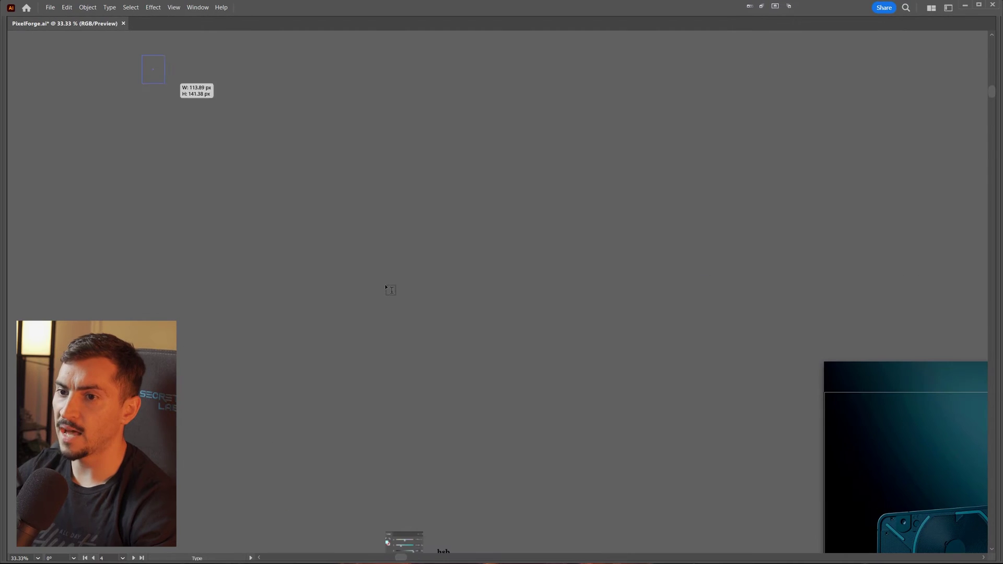
left_click_drag(141, 55, 534, 422)
key("ctrl+v")
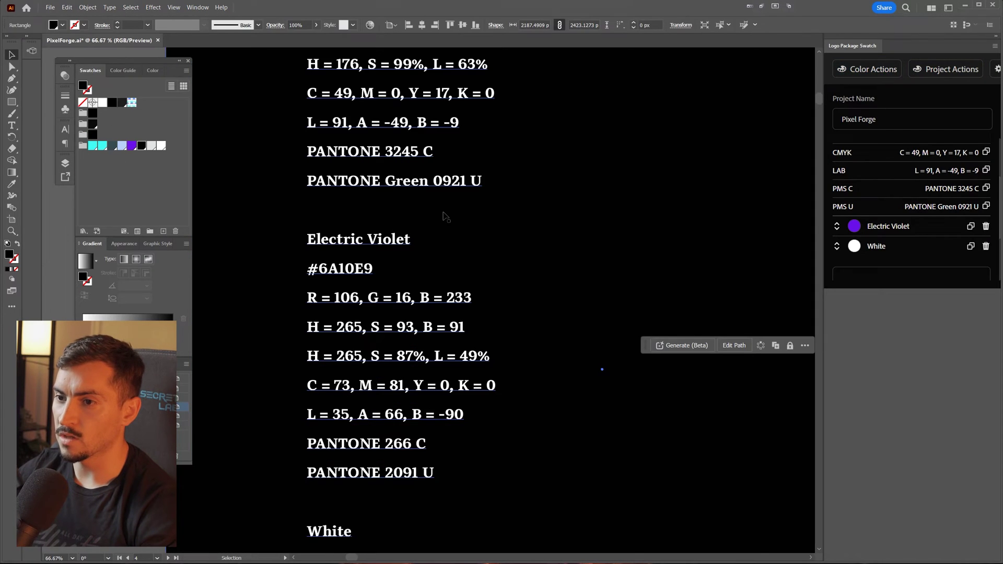
Look over the pasted formula lists for all the project colors on the black background.
key("Tab")
scroll(255, 175, "down", 2)
scroll(257, 183, "up", 1)
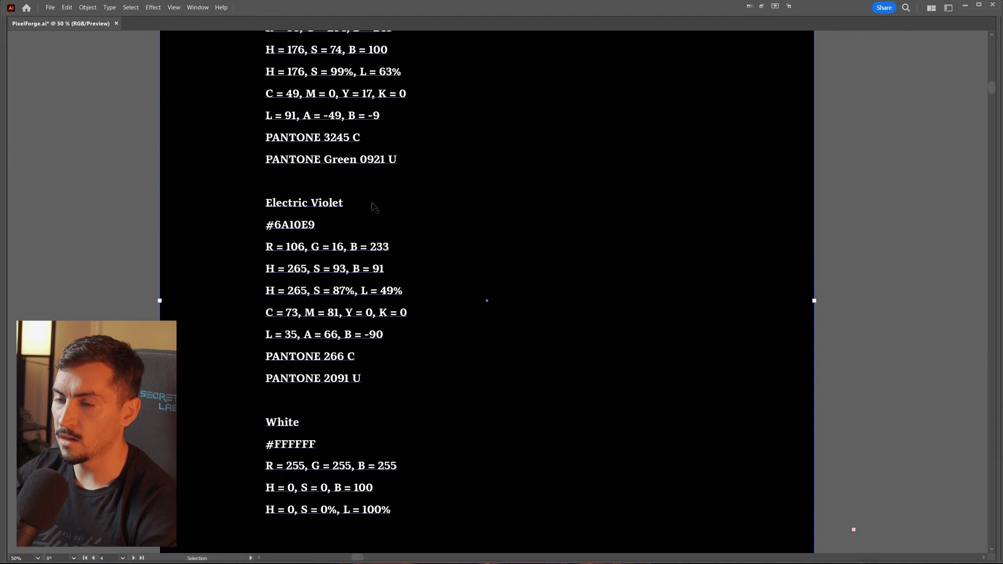
left_click_drag(447, 296, 476, 416)
key("Tab")
left_click_drag(815, 281, 634, 101)
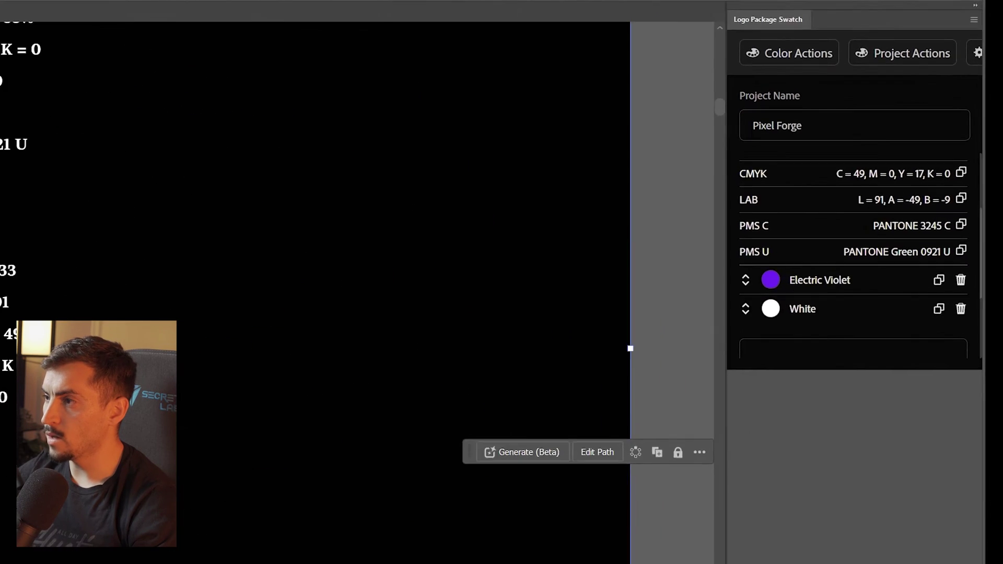
Make a color sheet PDF from all the colors in the Pixel Forge project.
scroll(888, 235, "up", 3)
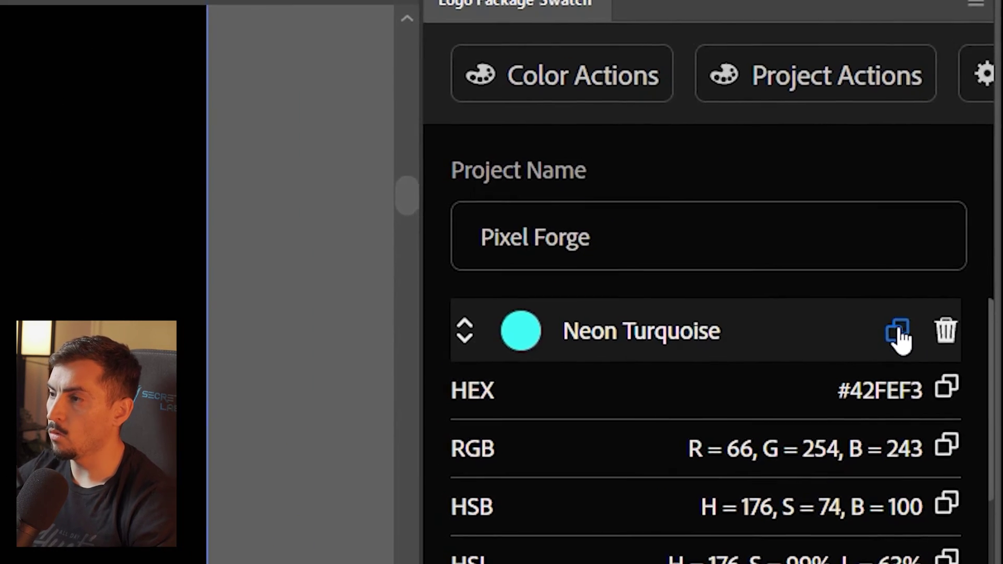
left_click(560, 76)
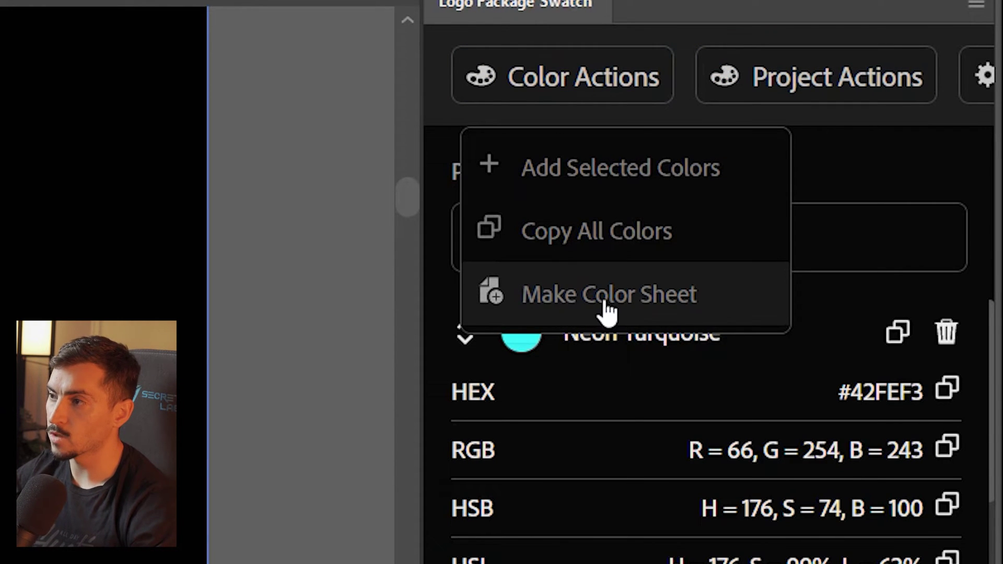
left_click(578, 81)
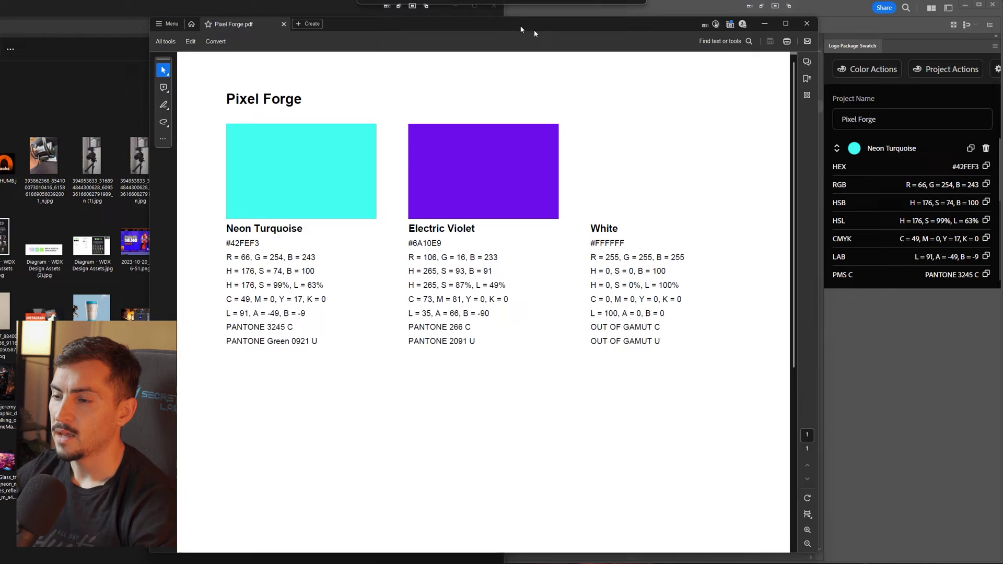
Examine the color sheet PDF and check that the Neon Turquoise formulas can be selected as text.
scroll(524, 127, "down", 3)
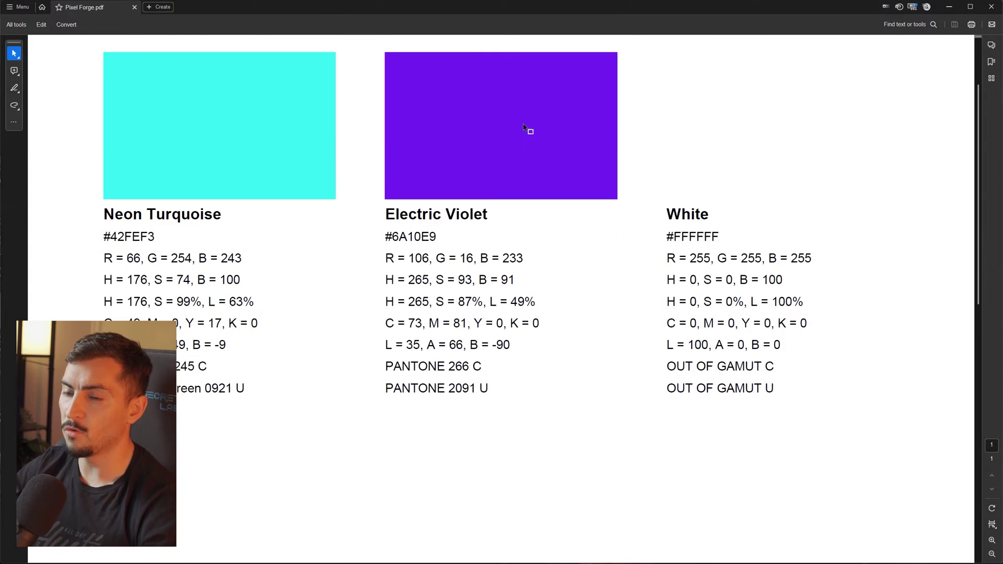
scroll(528, 130, "up", 2)
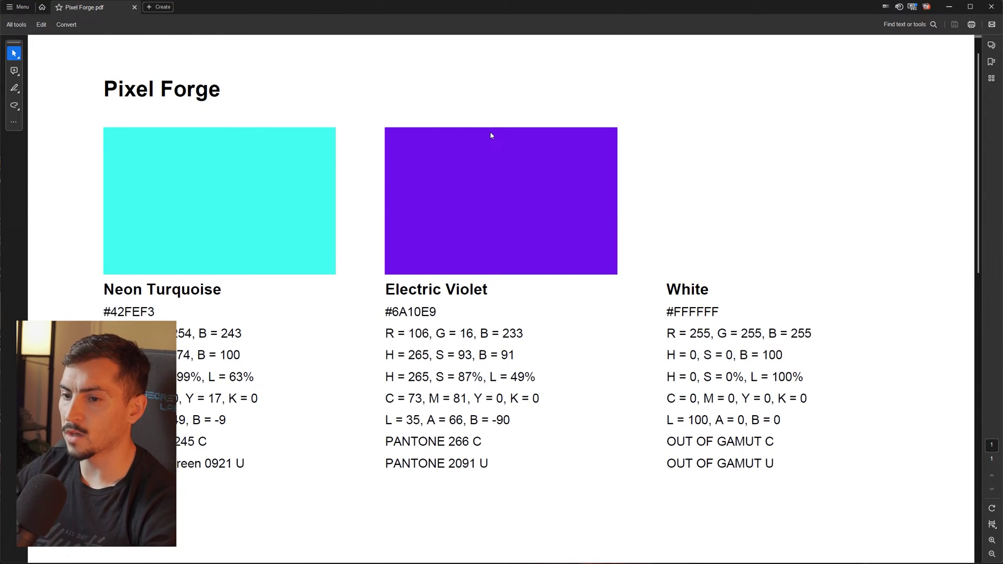
left_click_drag(243, 466, 109, 316)
left_click(109, 315)
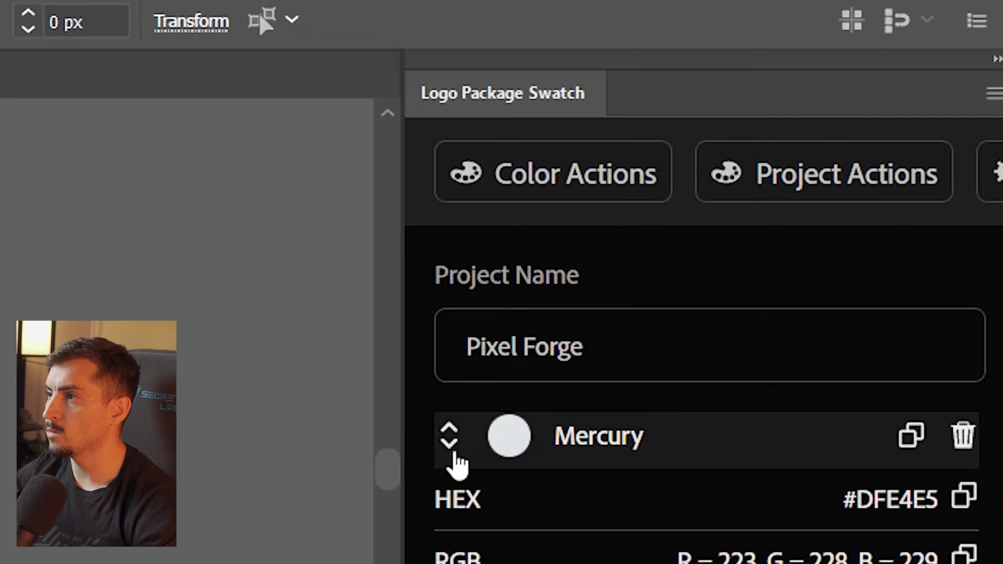
Collapse Mercury's formulas, open the list of saved projects and return to the Pixel Forge project.
left_click(450, 446)
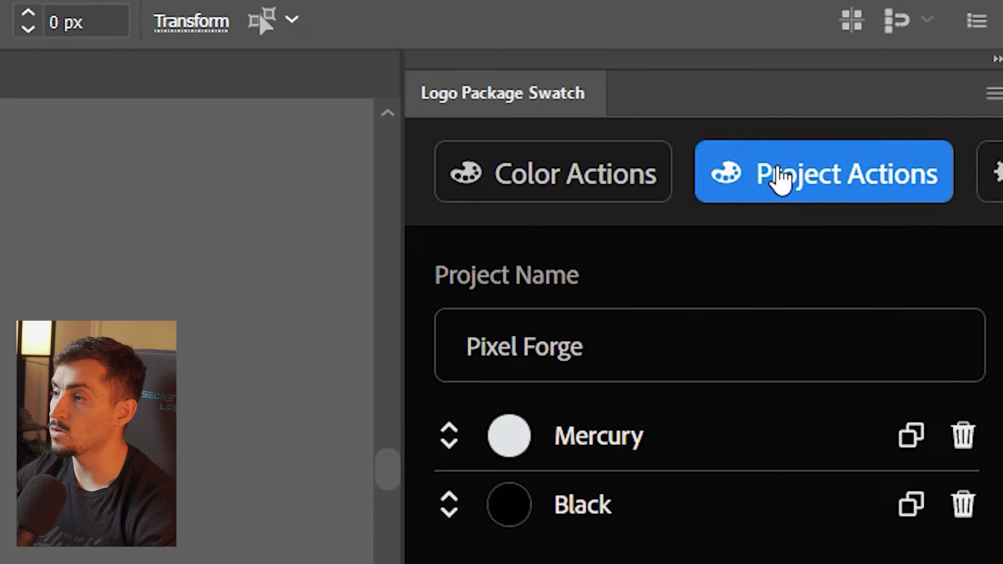
left_click(783, 180)
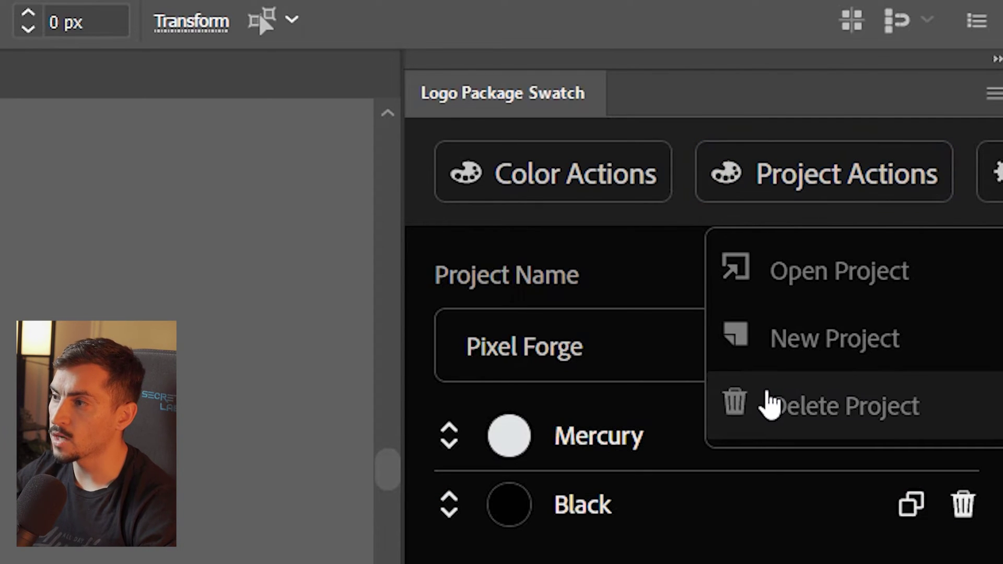
left_click(829, 264)
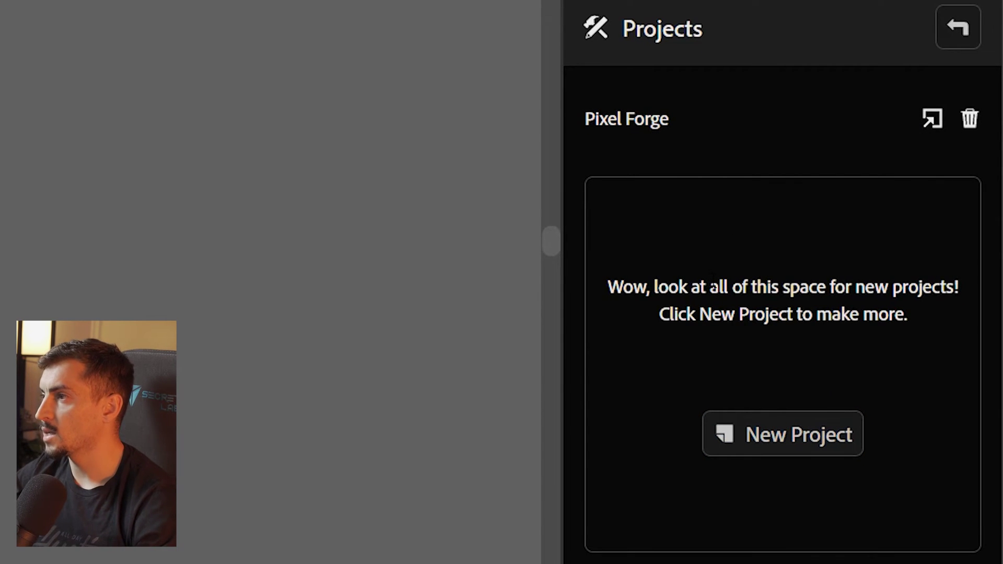
left_click(960, 27)
Create a new, empty project in the Logo Package Swatch extension.
left_click(941, 43)
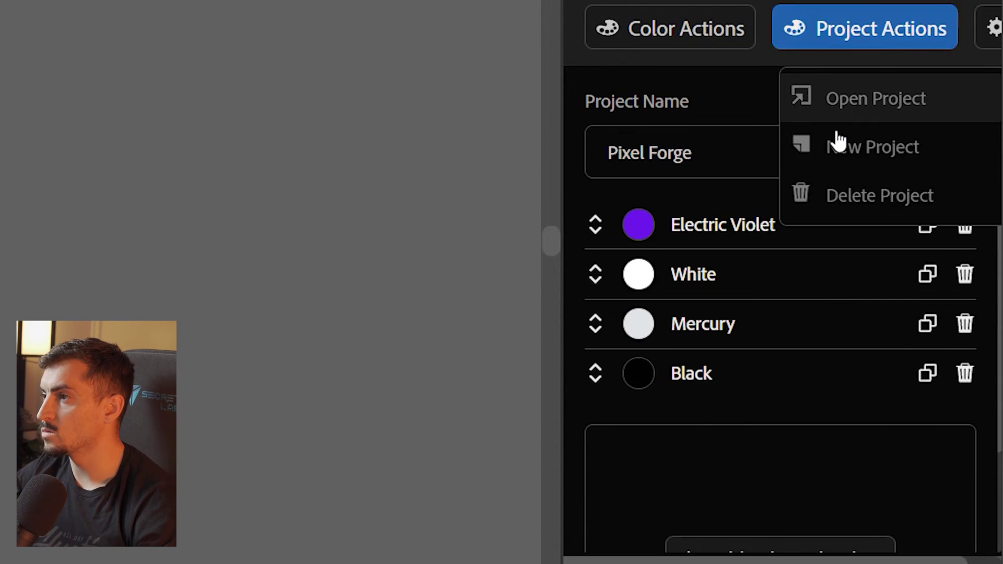
left_click(851, 160)
left_click(941, 44)
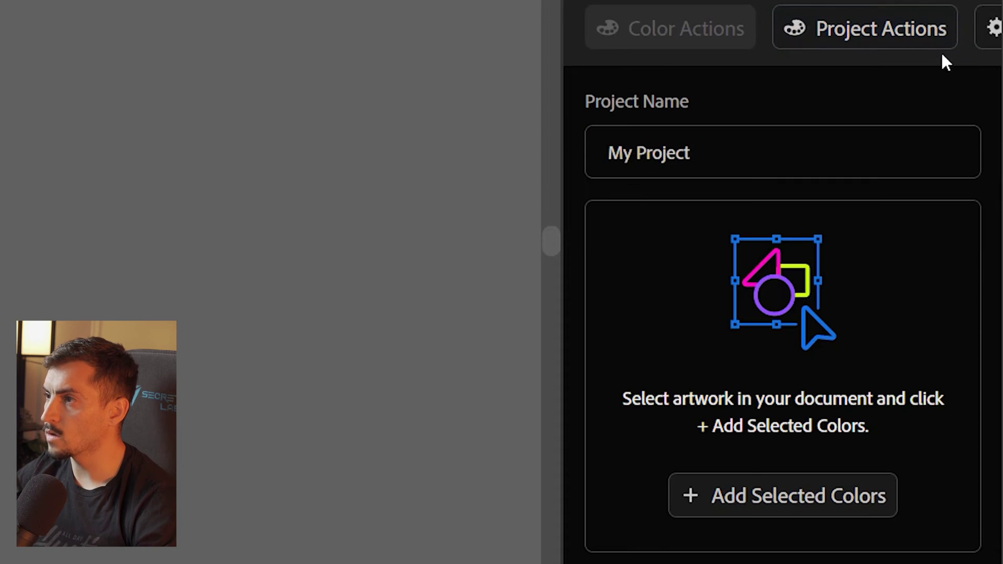
Turn off the HSL, HSB and LAB color spaces in the extension settings and review the Color Mix Format options.
left_click(989, 28)
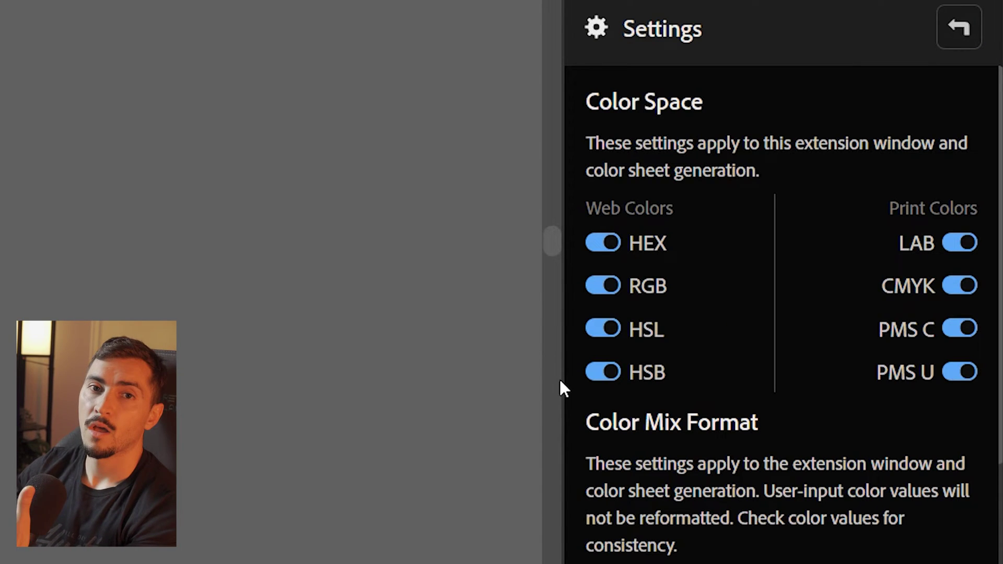
left_click(601, 376)
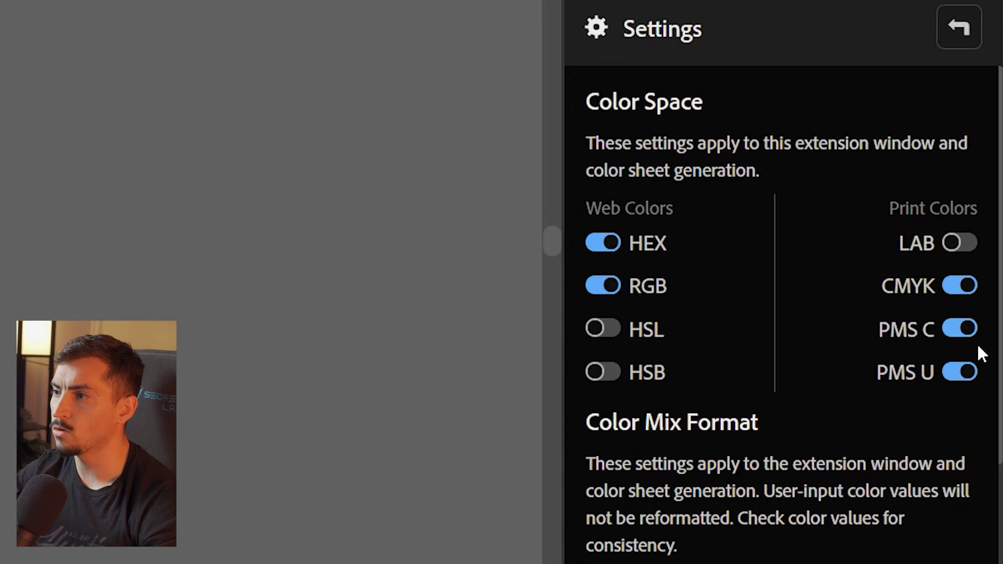
scroll(819, 408, "down", 3)
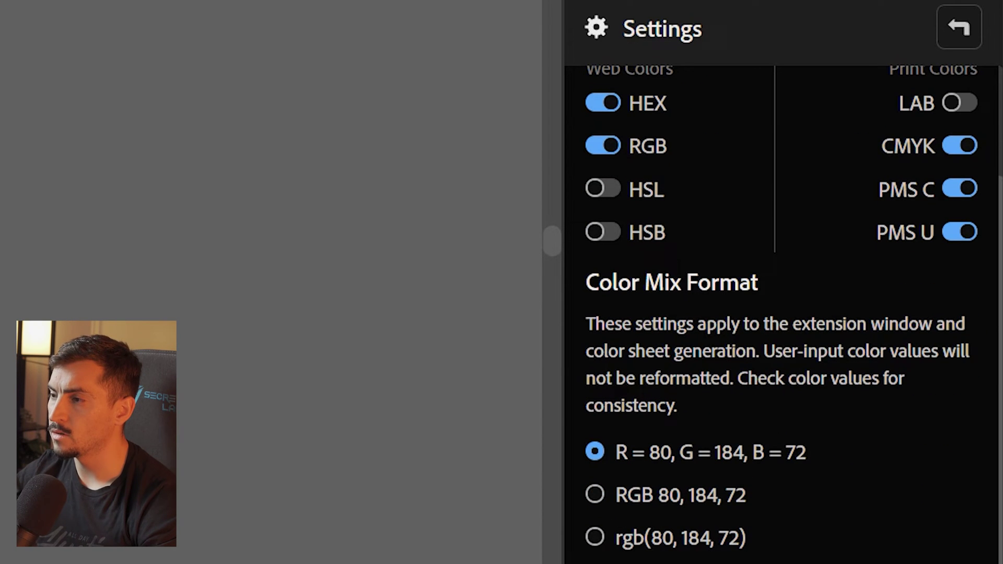
left_click_drag(615, 282, 773, 296)
left_click_drag(817, 351, 829, 351)
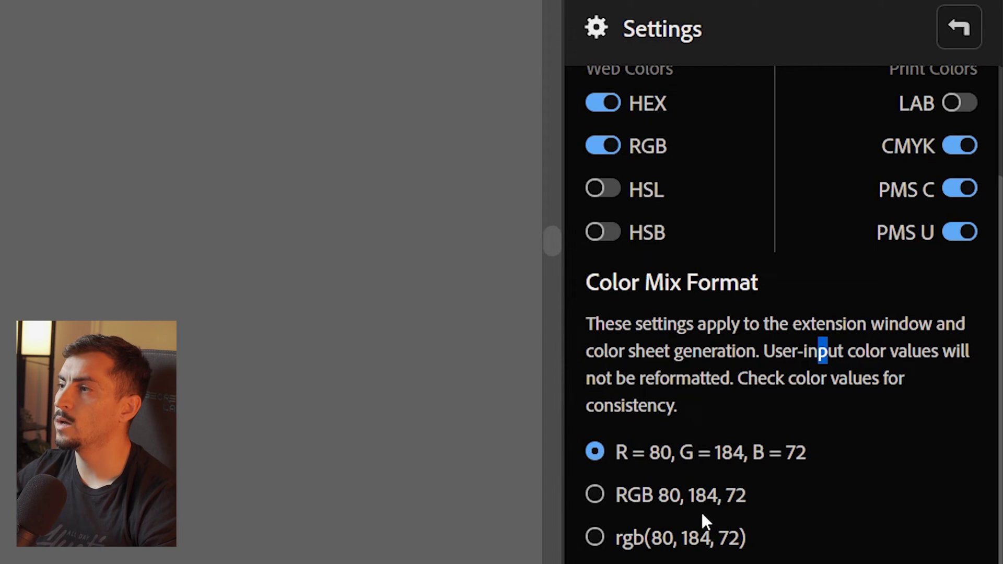
scroll(784, 314, "up", 3)
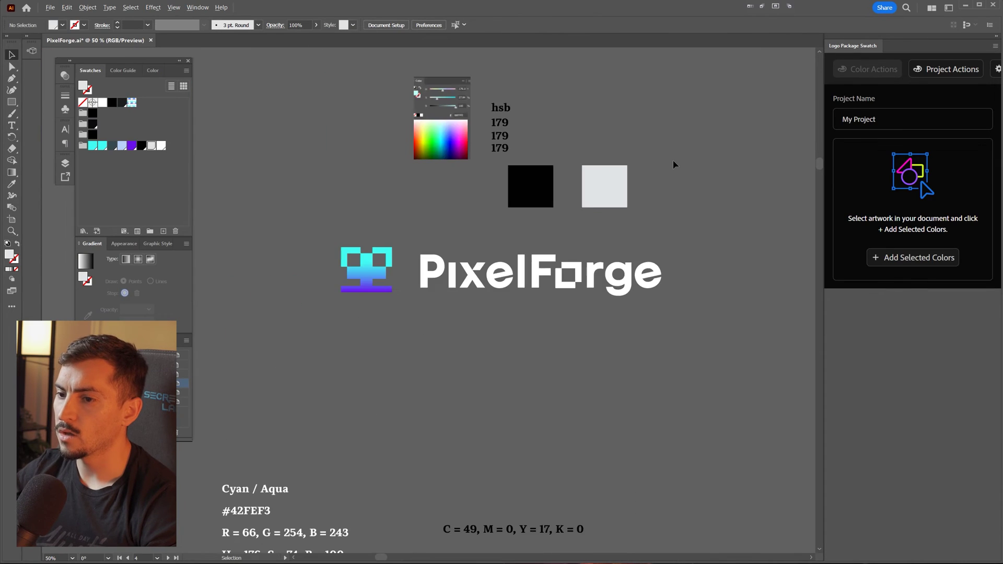
Move the text area with all the color formulas from the black background onto the brand board's Colour section.
left_click_drag(407, 494, 502, 324)
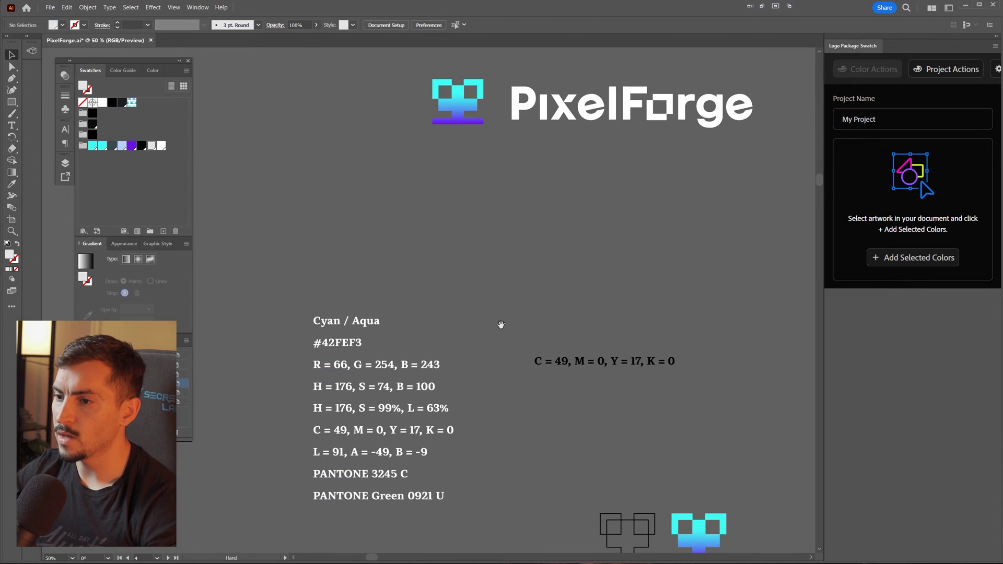
key("Tab")
left_click(492, 334)
scroll(600, 206, "down", 6)
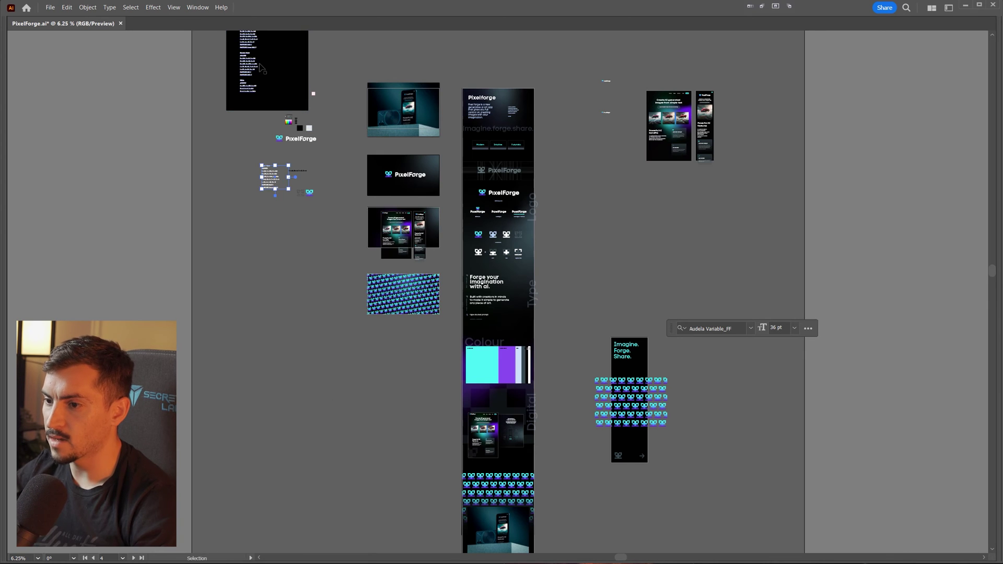
left_click_drag(262, 68, 411, 381)
scroll(543, 316, "up", 3)
scroll(380, 330, "up", 2)
key("Tab")
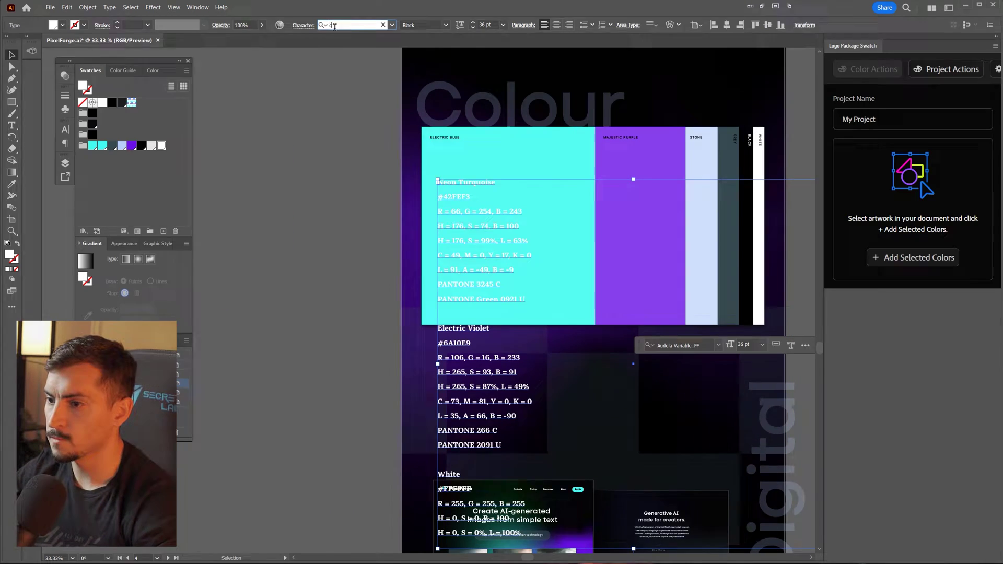
Restyle the formula text in Code Next_FF at 30 pt with tighter leading and a black fill.
left_click(576, 341)
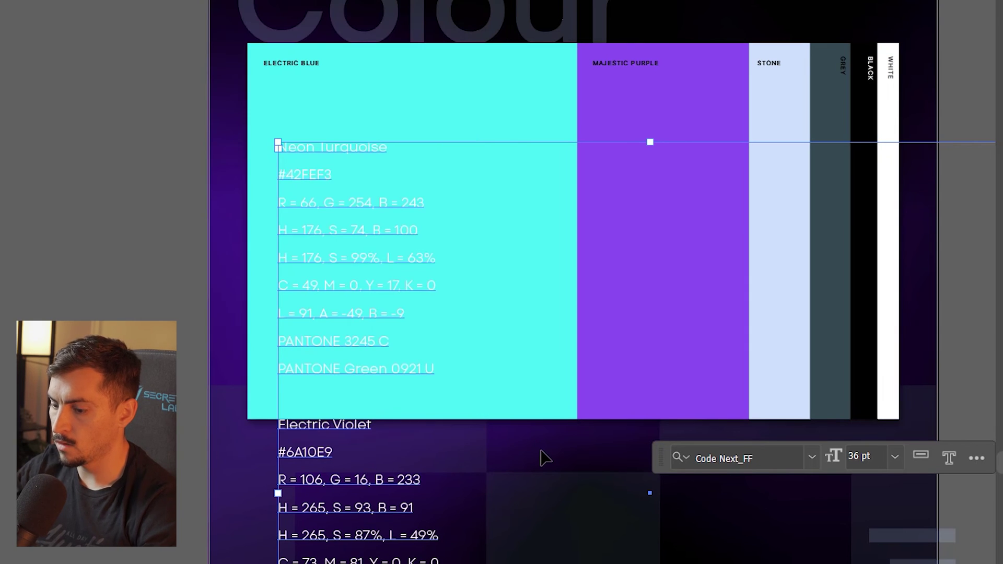
key("ctrl+shift+comma")
key("ctrl+shift+comma")
key("ctrl+shift+comma")
key("ctrl+alt+Up")
key("ctrl+alt+Up")
key("ctrl+alt+Up")
key("ctrl+alt+Up")
key("ctrl+alt+Up")
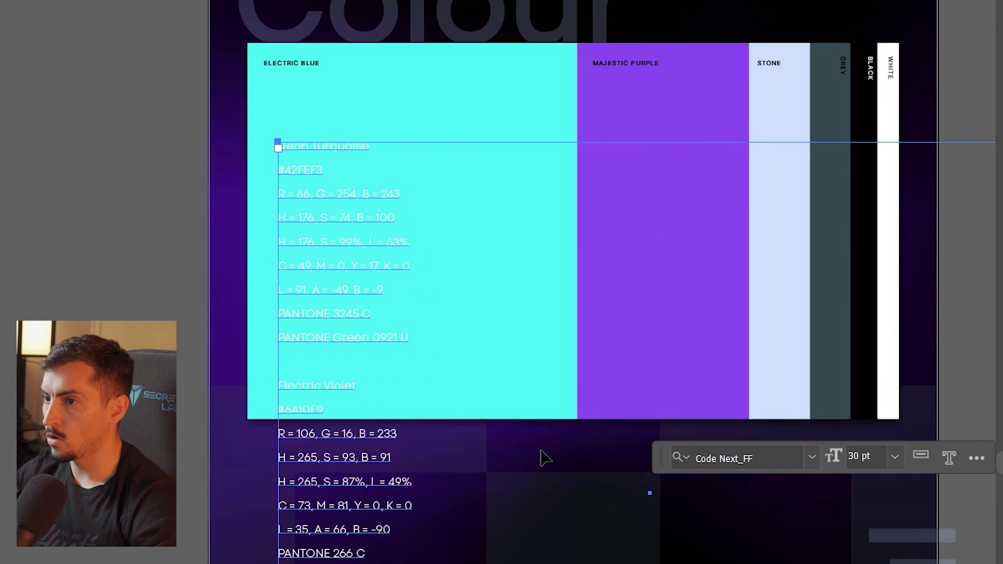
key("i")
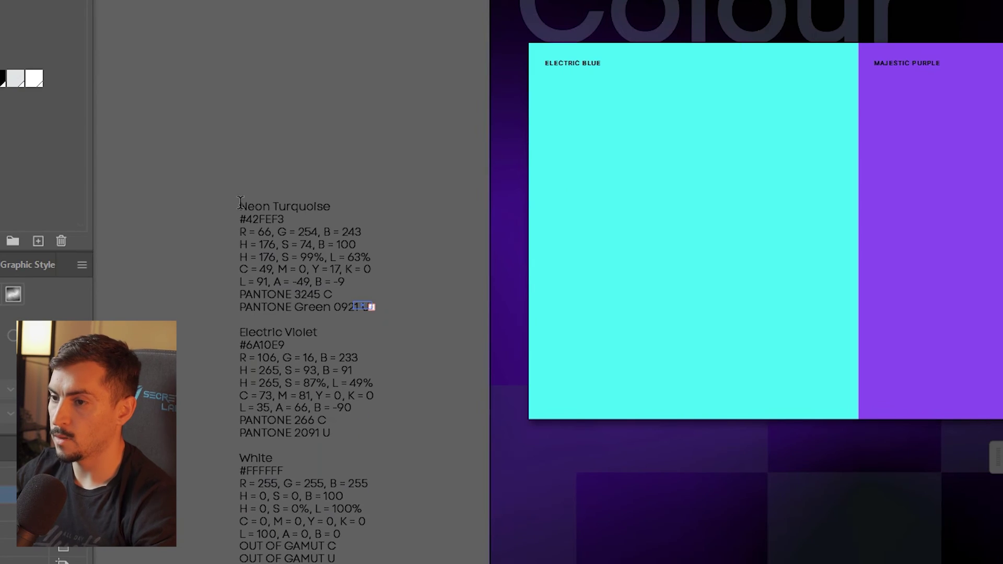
Copy the Neon Turquoise formula block and paste it into a new text area on the lower part of the Electric Blue swatch.
left_click_drag(239, 207, 510, 306)
key("Escape")
key("t")
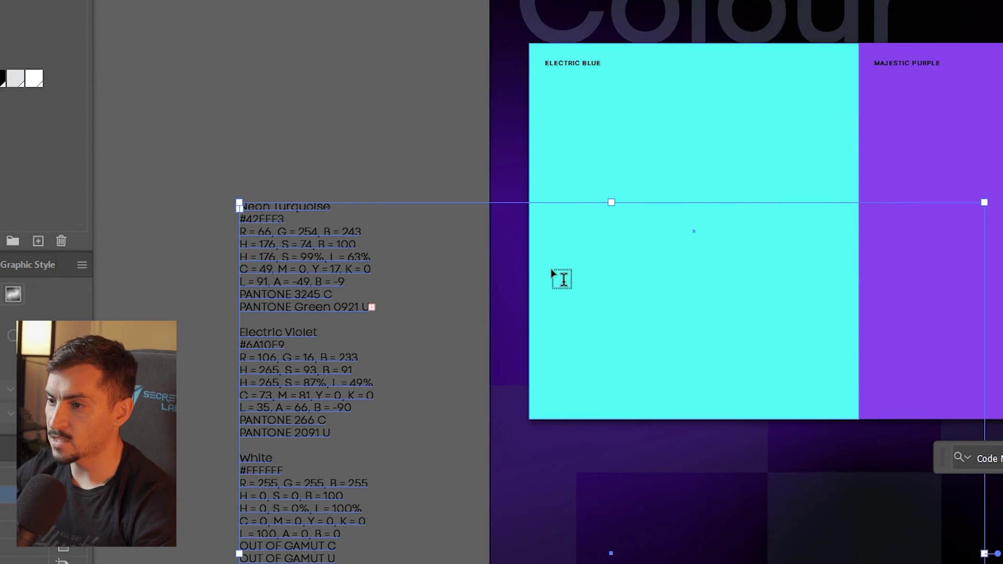
scroll(558, 275, "up", 2)
key("space")
left_click_drag(419, 190, 955, 480)
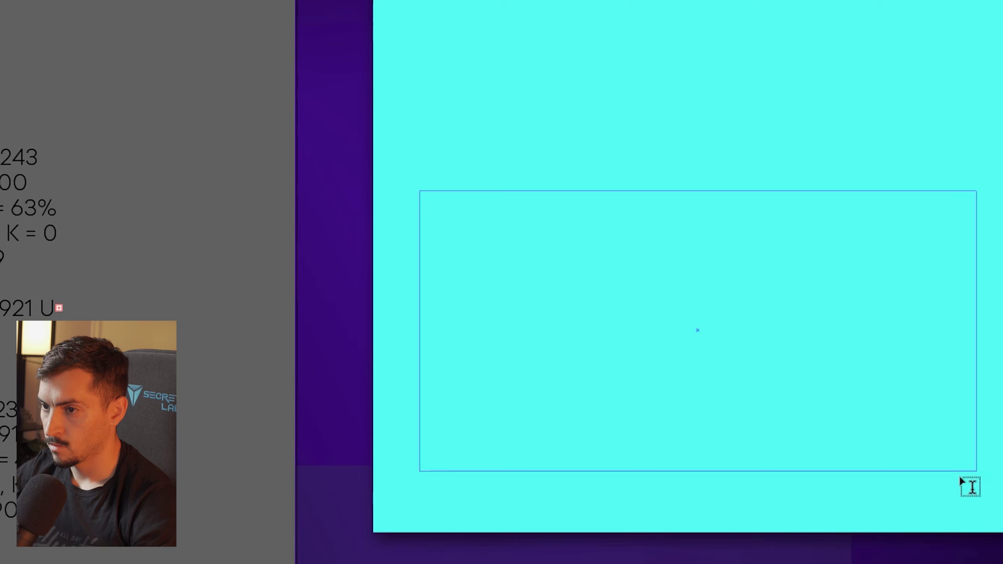
key("ctrl+v")
key("Escape")
Increase the leading of the Neon Turquoise text, nudge it up and left, and extend its frame downward to fit every line.
key("alt+Down")
key("alt+Down")
key("alt+Down")
key("alt+Down")
key("alt+Down")
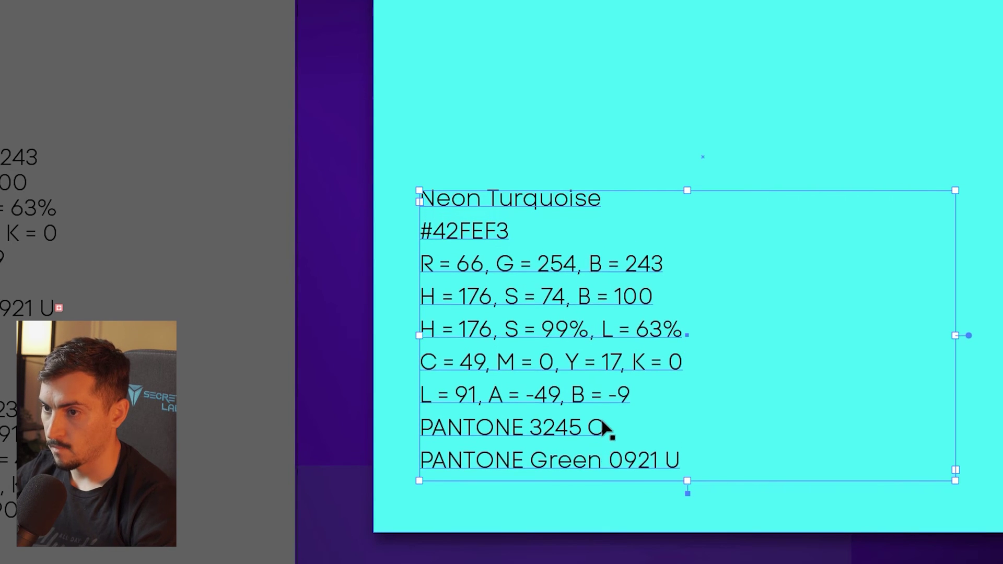
key("shift+Left")
key("Down")
key("Down")
key("Down")
key("alt+Down")
key("alt+Down")
key("alt+Down")
key("shift+Up")
key("shift+Up")
key("shift+Up")
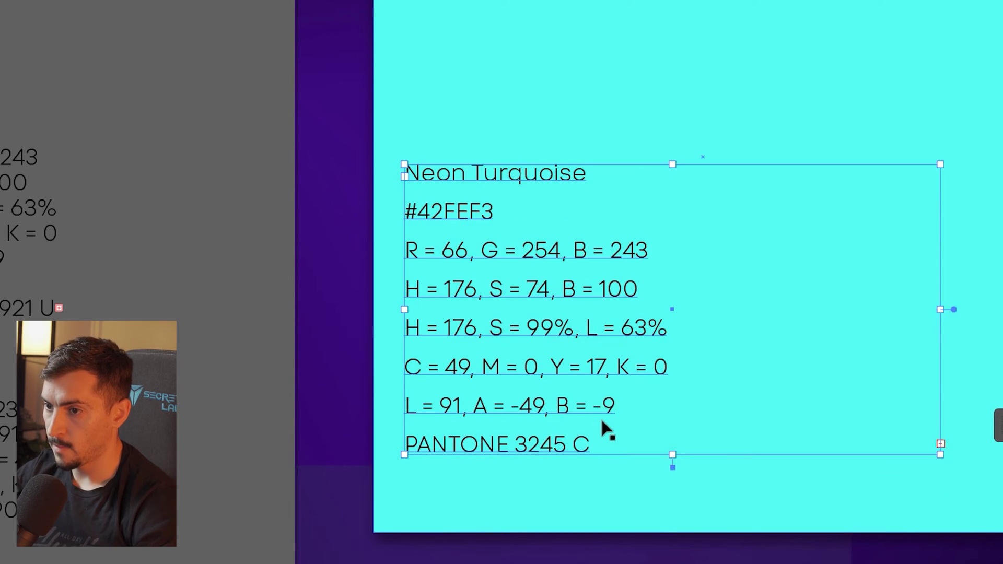
left_click_drag(676, 445, 681, 510)
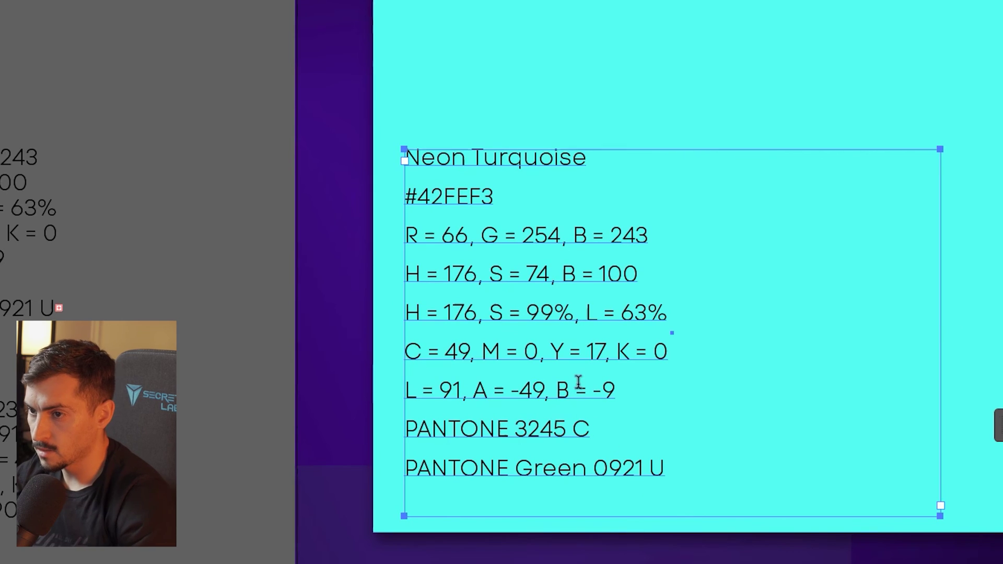
Select the lines from the HSL values through the LAB values in the Neon Turquoise text.
left_click_drag(615, 389, 408, 311)
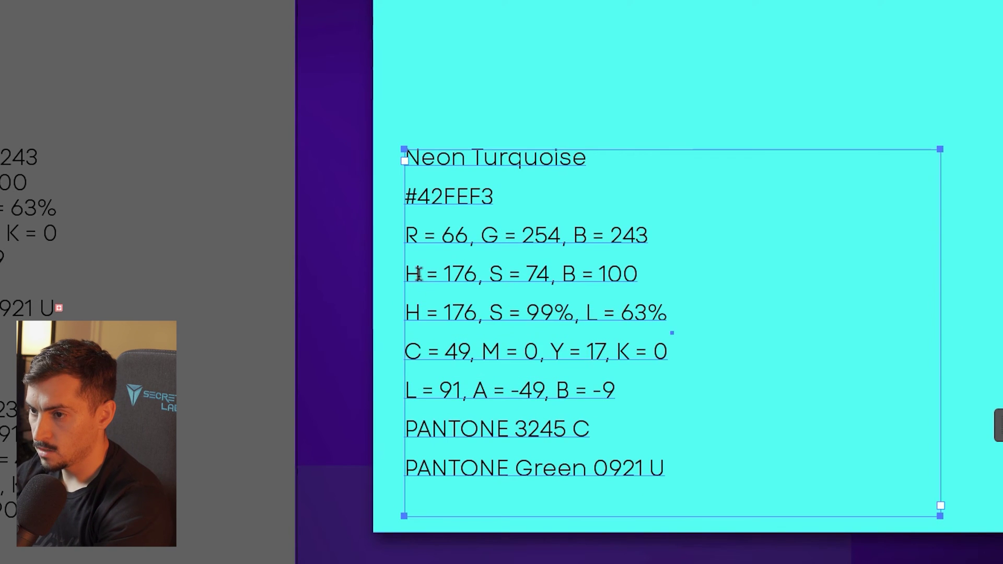